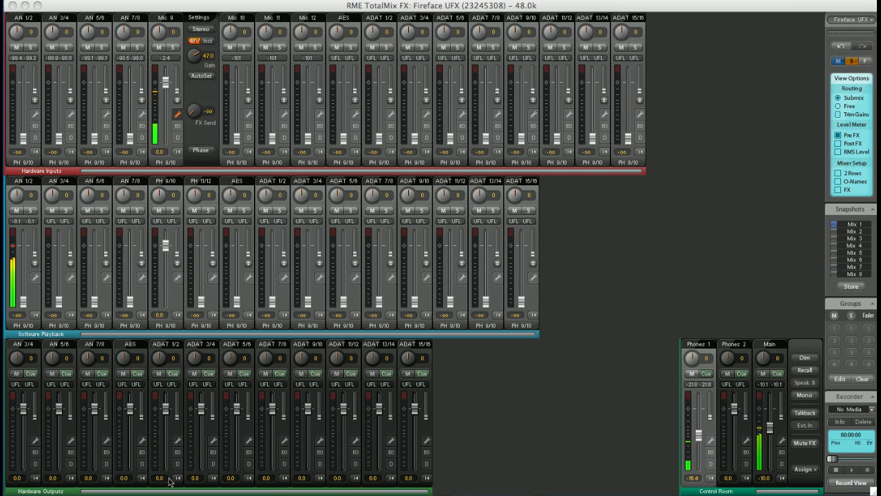
- Step through the ADAT 5/6, 9/10, 11/12 and 13/14 output mixes, ending back on ADAT 1/2
{"action": "left_click", "coordinate": [166, 440]}
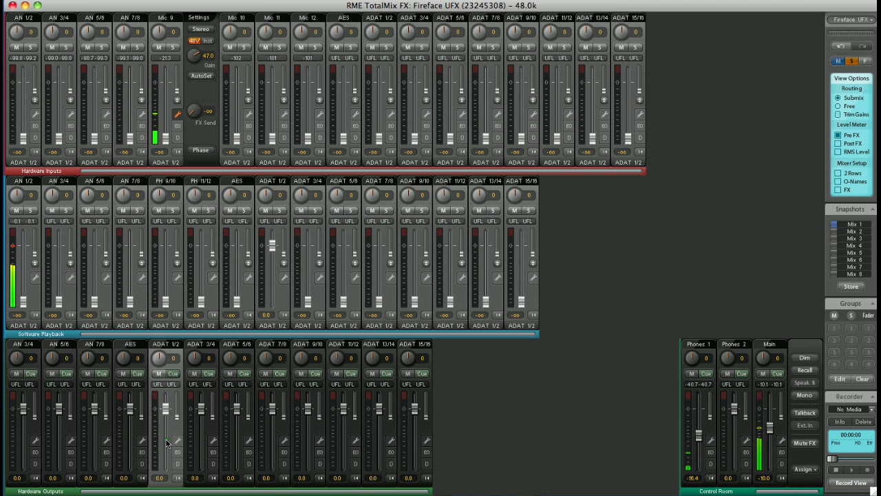
{"action": "left_click", "coordinate": [246, 439]}
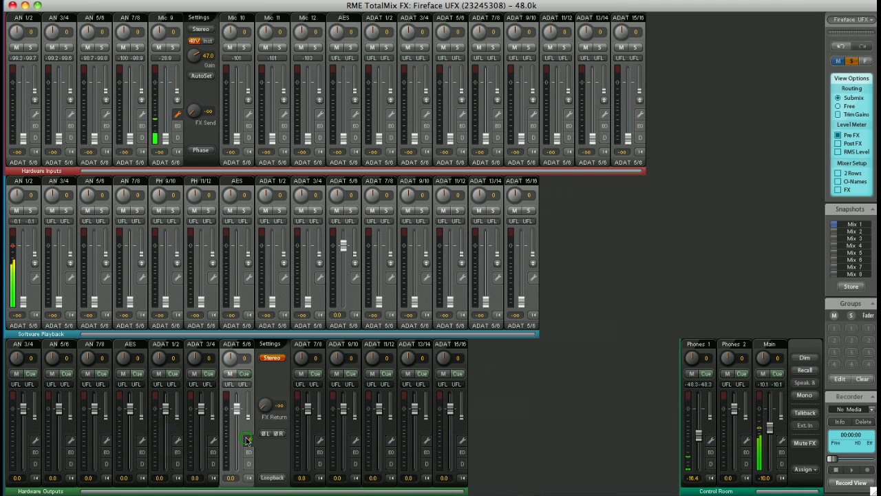
{"action": "left_click", "coordinate": [297, 440]}
{"action": "left_click", "coordinate": [355, 433]}
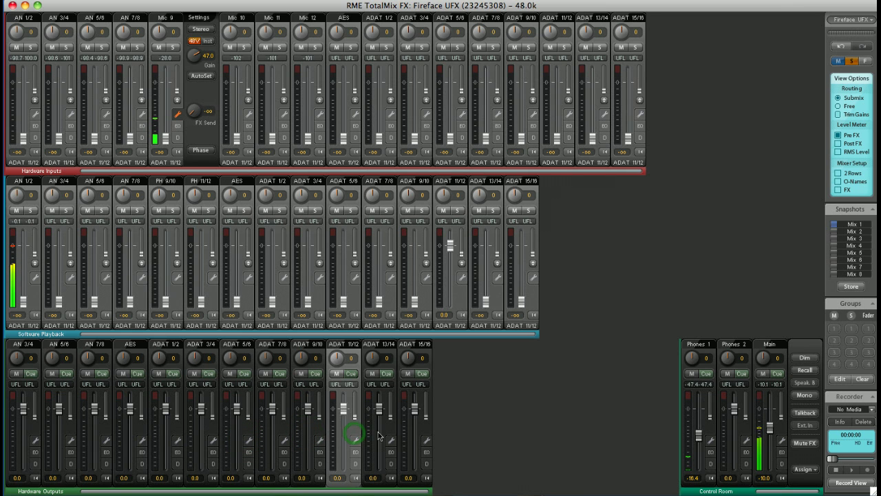
{"action": "left_click", "coordinate": [378, 433]}
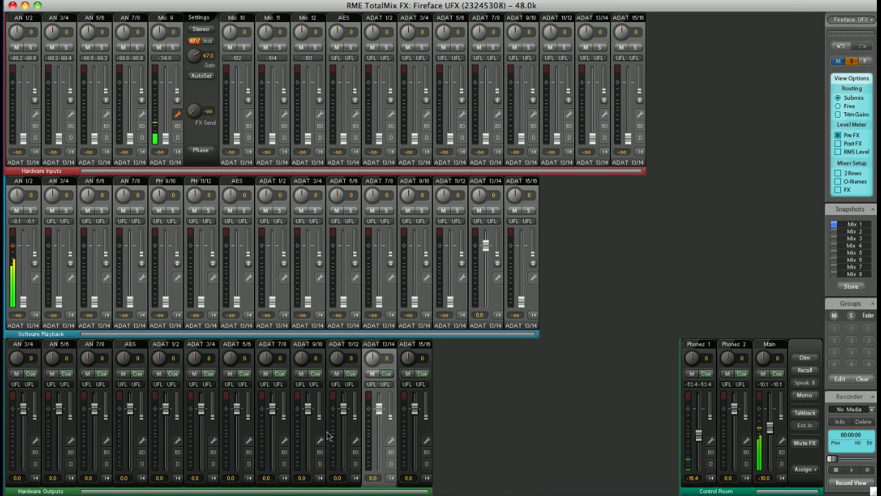
{"action": "left_click", "coordinate": [158, 431]}
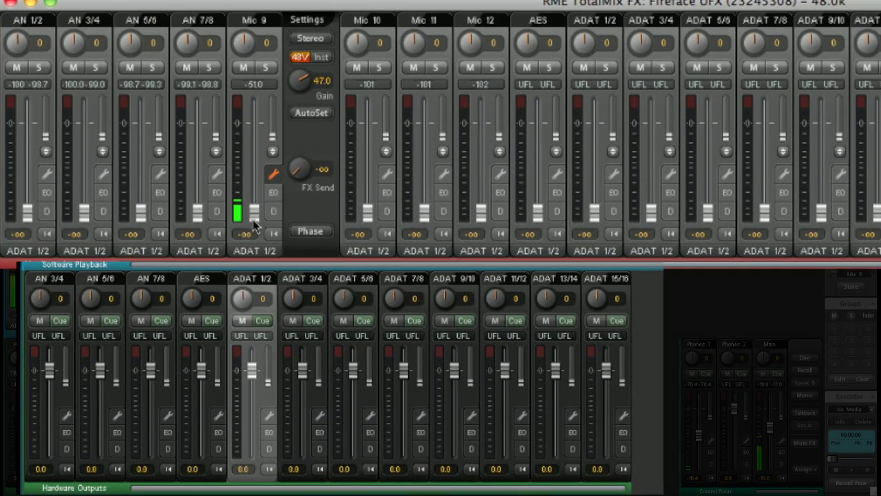
- Raise Mic 9's send in the ADAT 1/2 mix to 0.0 dB, toggling between -oo and 0 dB
{"action": "left_click_drag", "start_coordinate": [254, 212], "coordinate": [251, 150]}
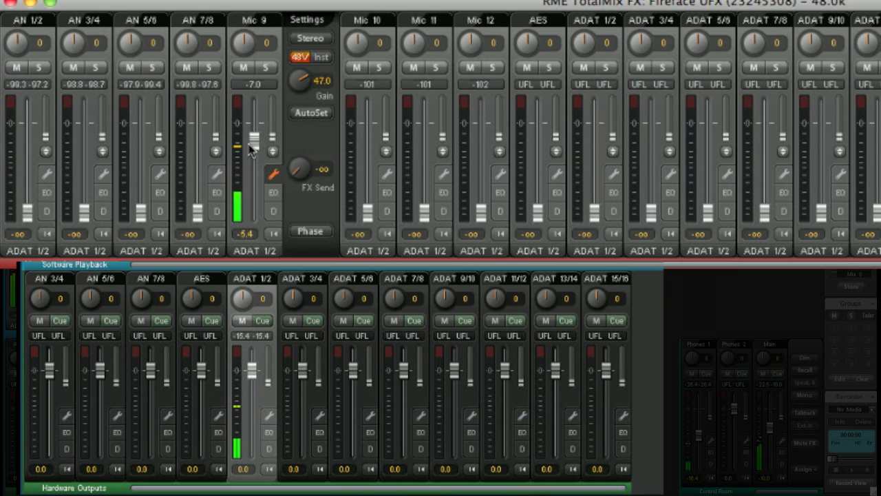
{"action": "left_click", "coordinate": [255, 151]}
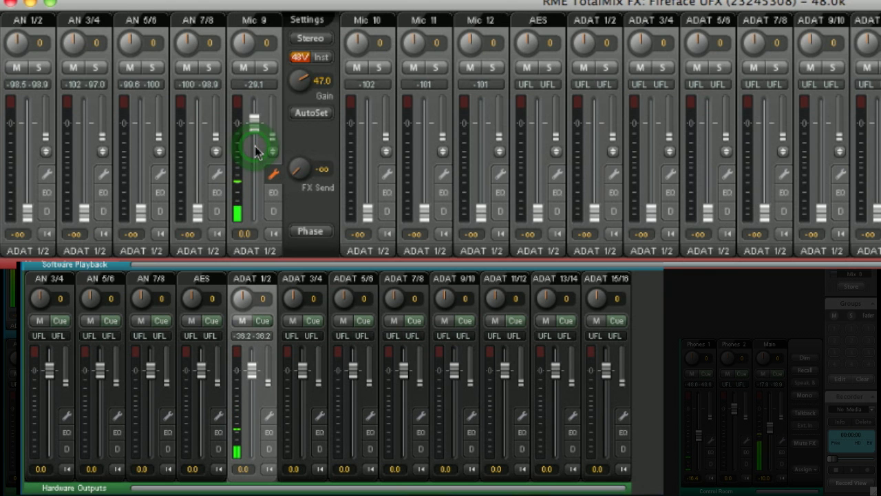
{"action": "left_click", "coordinate": [254, 152]}
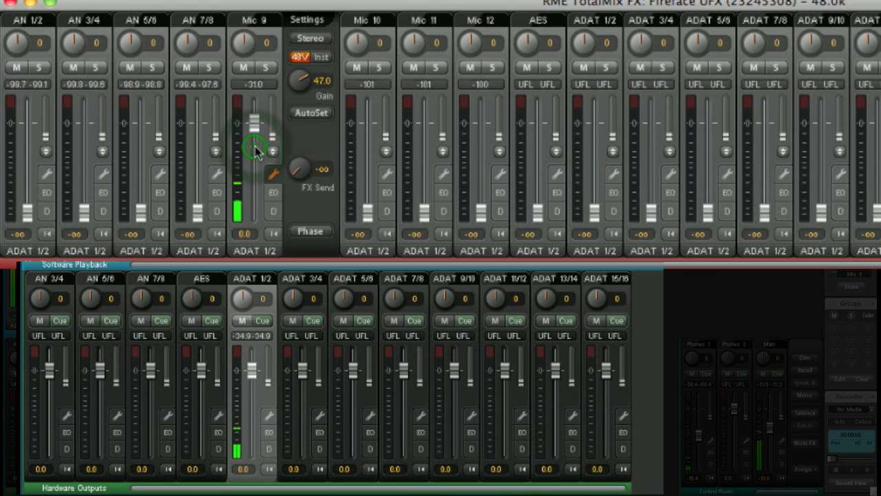
{"action": "left_click", "coordinate": [254, 152]}
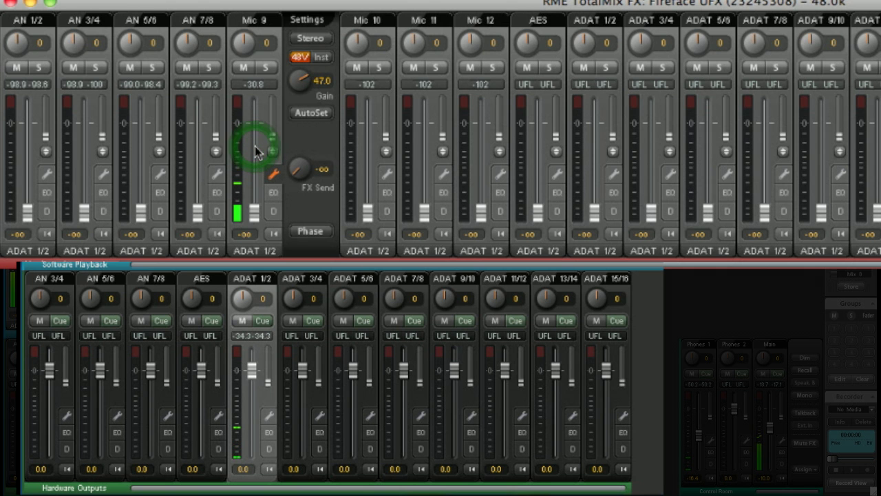
{"action": "left_click", "coordinate": [254, 152]}
{"action": "left_click", "coordinate": [254, 150]}
{"action": "left_click", "coordinate": [256, 151]}
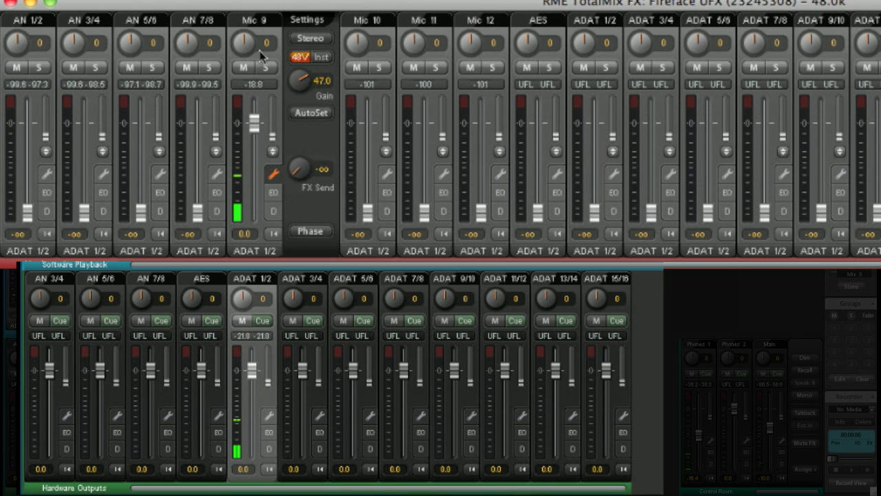
{"action": "scroll", "coordinate": [246, 45], "scroll_direction": "down", "scroll_amount": 10}
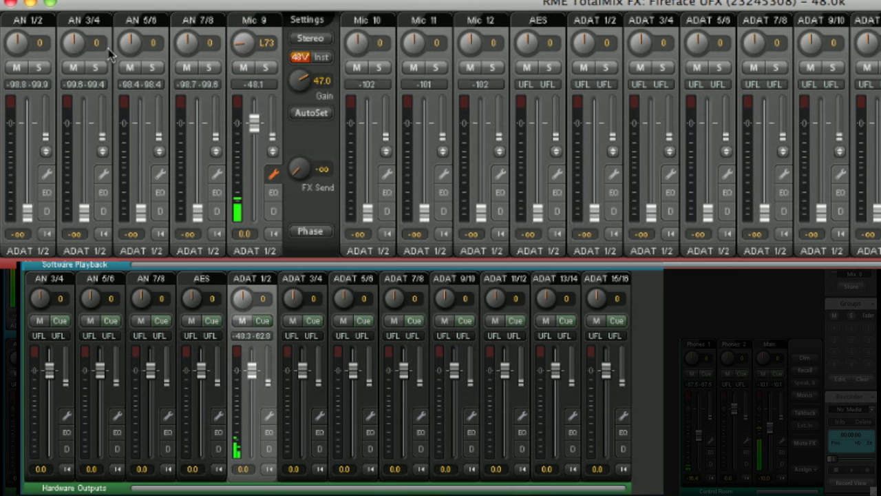
- Pan Mic 9 fully right to R100 in the ADAT 1/2 mix
{"action": "scroll", "coordinate": [256, 52], "scroll_direction": "up", "scroll_amount": 10}
{"action": "scroll", "coordinate": [256, 52], "scroll_direction": "up", "scroll_amount": 10}
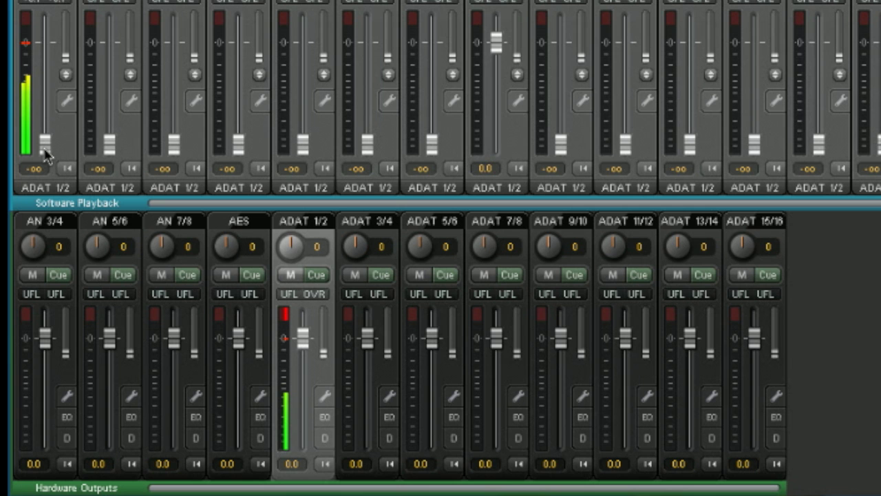
- Bring the AN 1/2 playback into output ADAT 1/2 at about -16 dB, then view the ADAT 3/4 mix
{"action": "left_click_drag", "start_coordinate": [45, 155], "coordinate": [49, 98]}
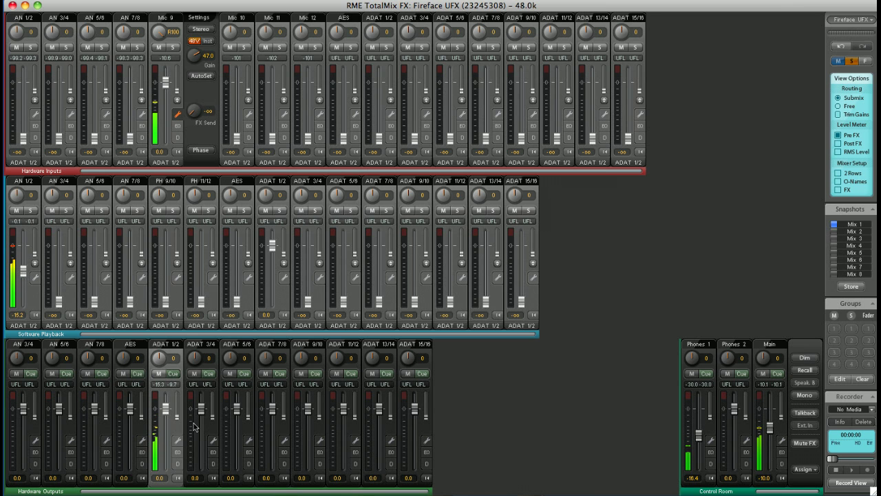
{"action": "left_click", "coordinate": [191, 423]}
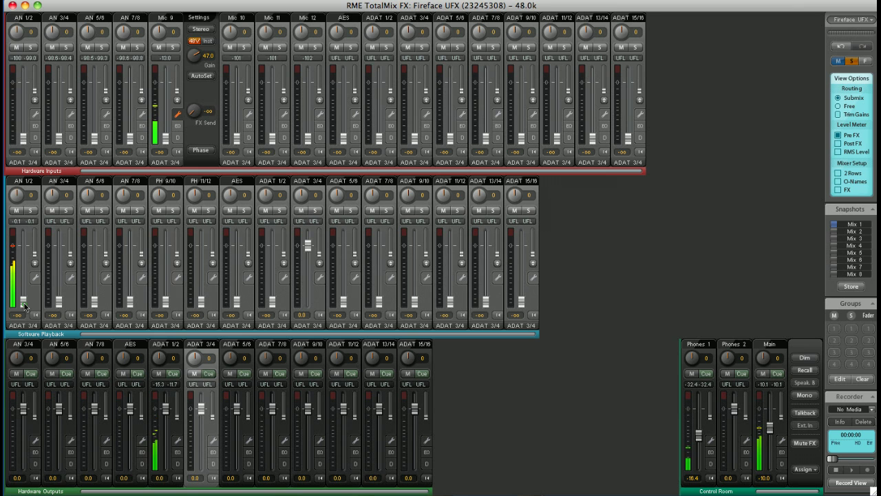
- Set the AN 1/2 playback and Mic 9 to -24.8 dB in the ADAT 3/4 mix, returning to ADAT 1/2
{"action": "left_click_drag", "start_coordinate": [24, 305], "coordinate": [22, 285]}
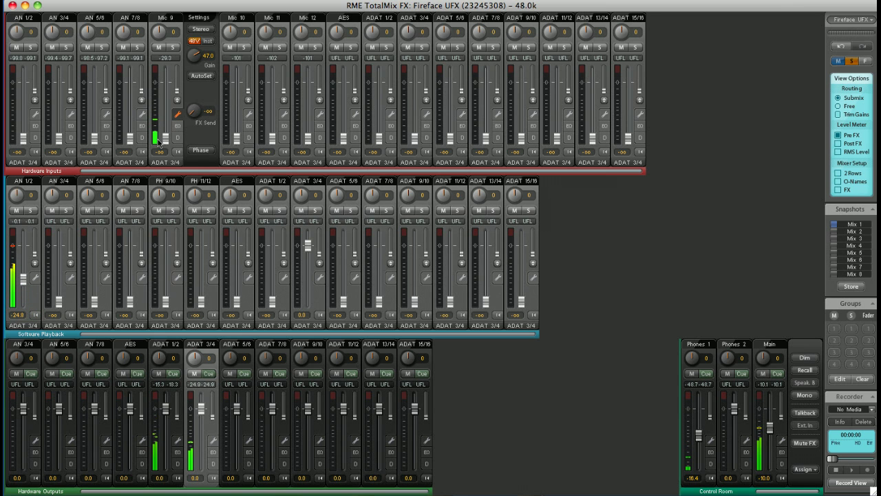
{"action": "left_click_drag", "start_coordinate": [158, 140], "coordinate": [164, 118]}
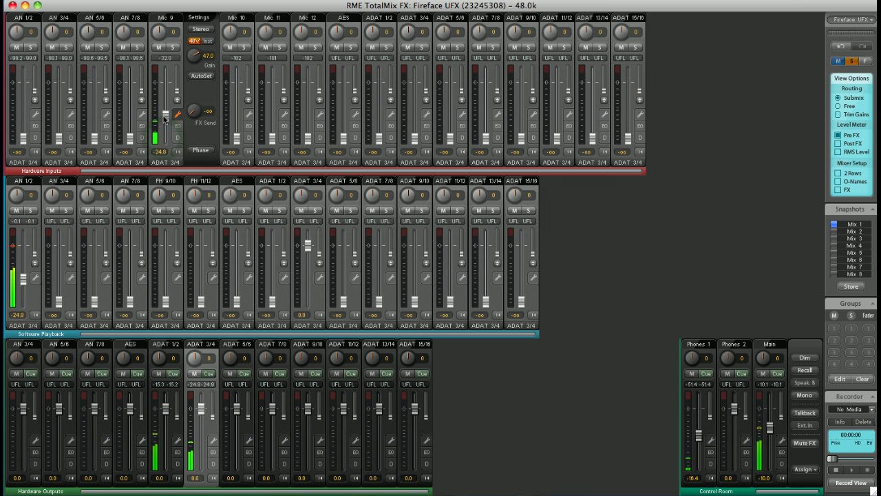
{"action": "left_click", "coordinate": [166, 420]}
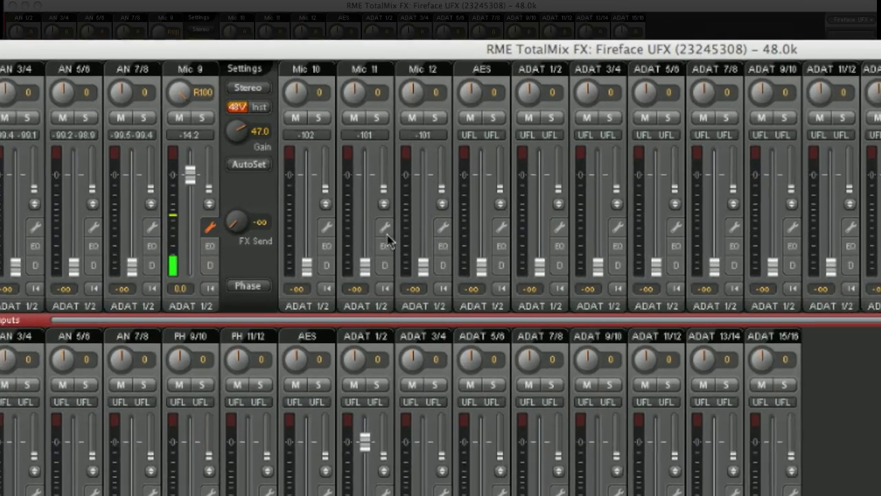
- Open Mic 11's channel settings via its wrench icon, showing phantom power off and gain 0.0
{"action": "left_click", "coordinate": [385, 232]}
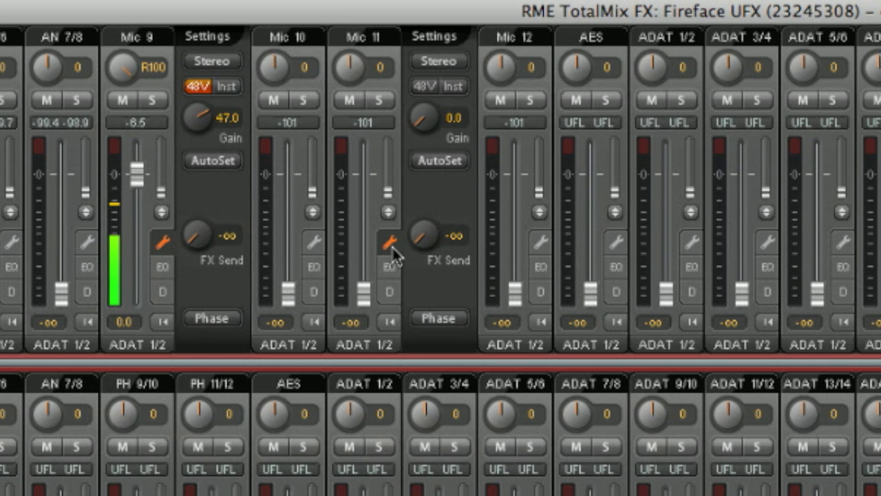
{"action": "left_click", "coordinate": [421, 91]}
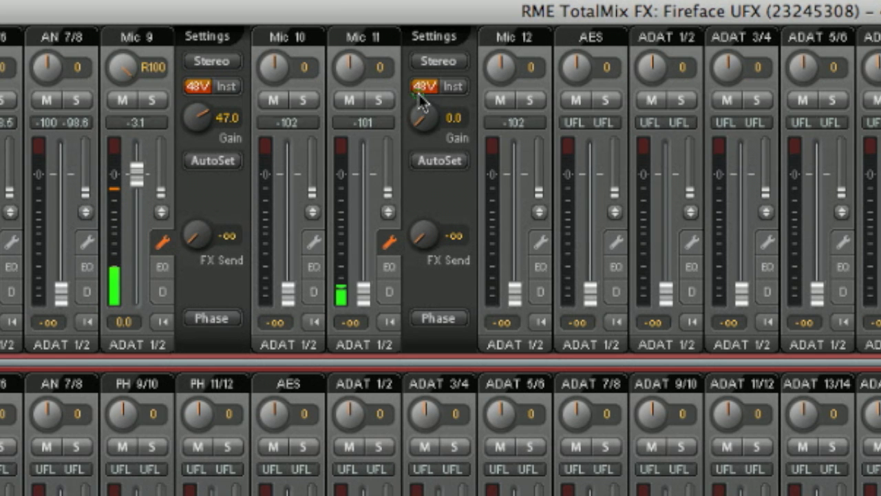
{"action": "left_click", "coordinate": [418, 95]}
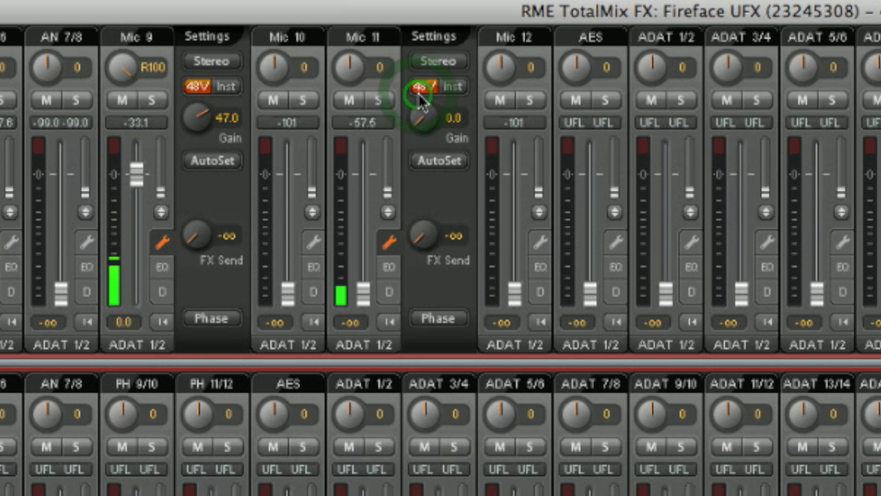
{"action": "left_click", "coordinate": [421, 92]}
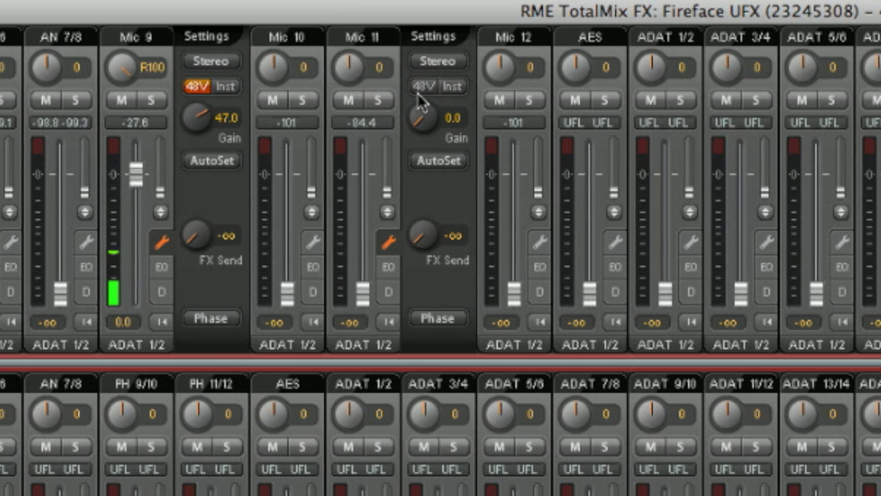
{"action": "left_click", "coordinate": [449, 88]}
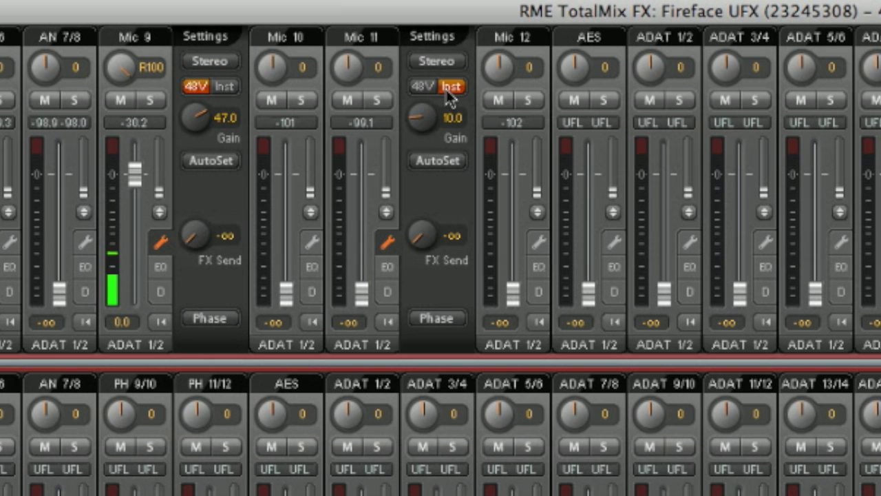
{"action": "left_click", "coordinate": [447, 89]}
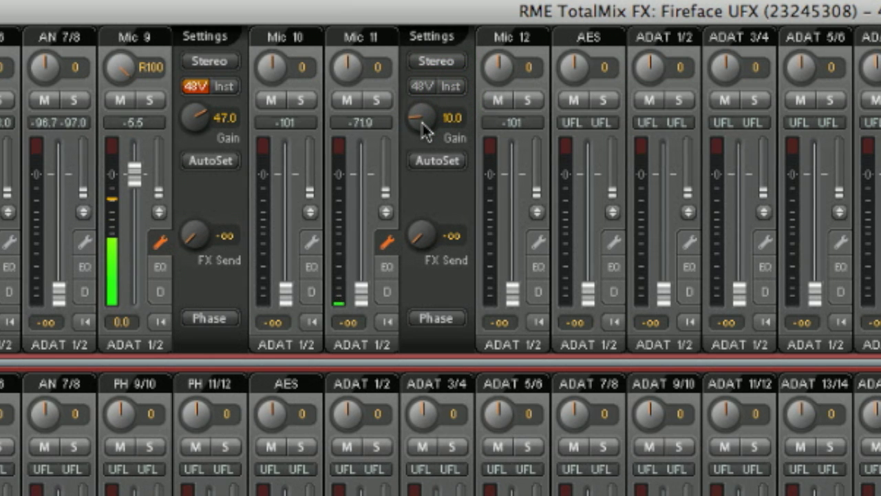
{"action": "mouse_move", "coordinate": [421, 121]}
{"action": "left_mouse_down"}
{"action": "mouse_move", "coordinate": [425, 59]}
{"action": "mouse_move", "coordinate": [425, 134]}
{"action": "left_mouse_up"}
{"action": "scroll", "coordinate": [425, 134], "scroll_direction": "down", "scroll_amount": 5}
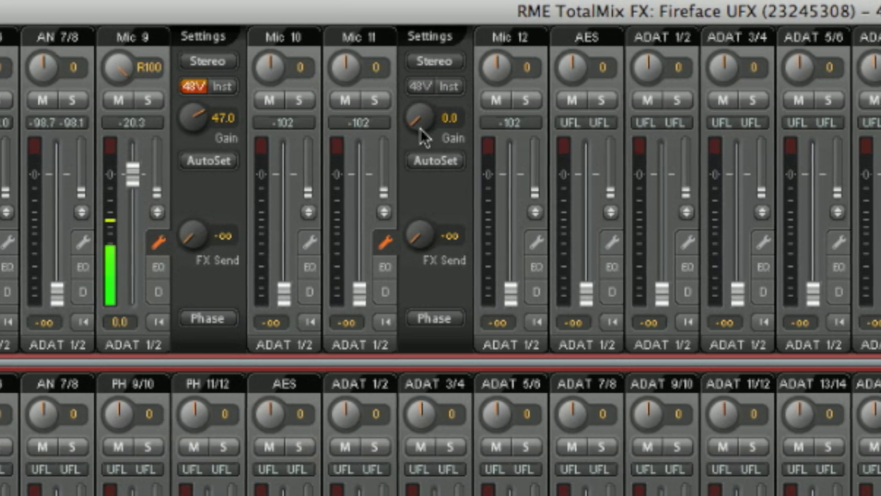
{"action": "left_click", "coordinate": [423, 317]}
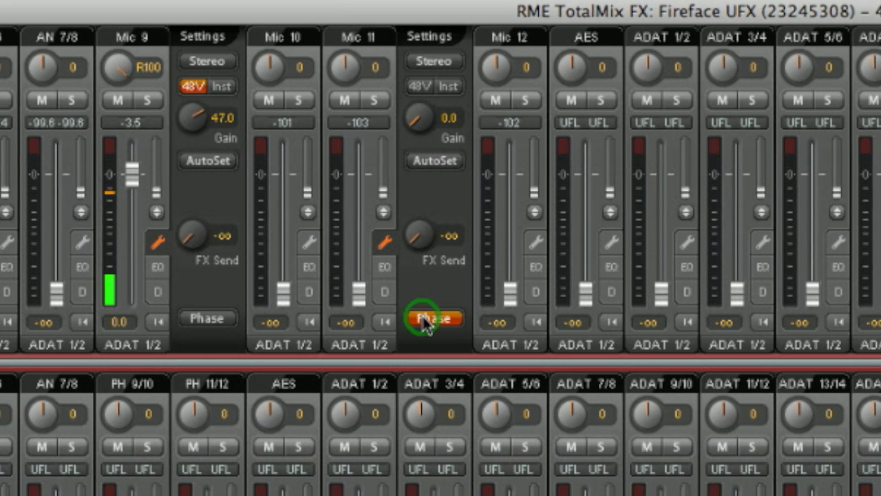
{"action": "left_click", "coordinate": [424, 321]}
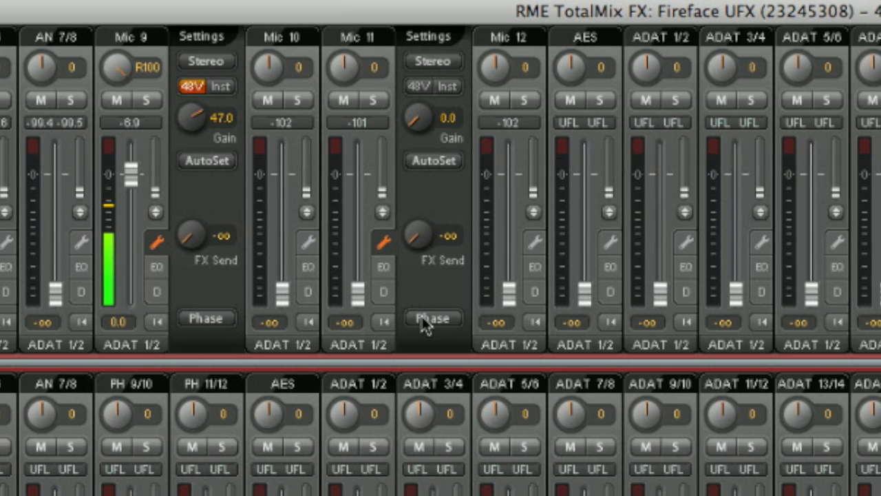
{"action": "mouse_move", "coordinate": [417, 236]}
{"action": "left_mouse_down"}
{"action": "mouse_move", "coordinate": [415, 176]}
{"action": "mouse_move", "coordinate": [415, 245]}
{"action": "left_mouse_up"}
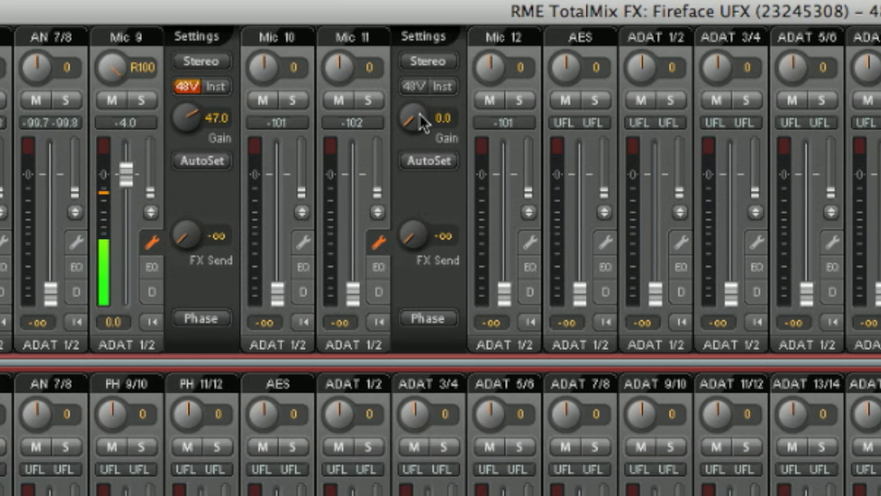
{"action": "left_click", "coordinate": [420, 62]}
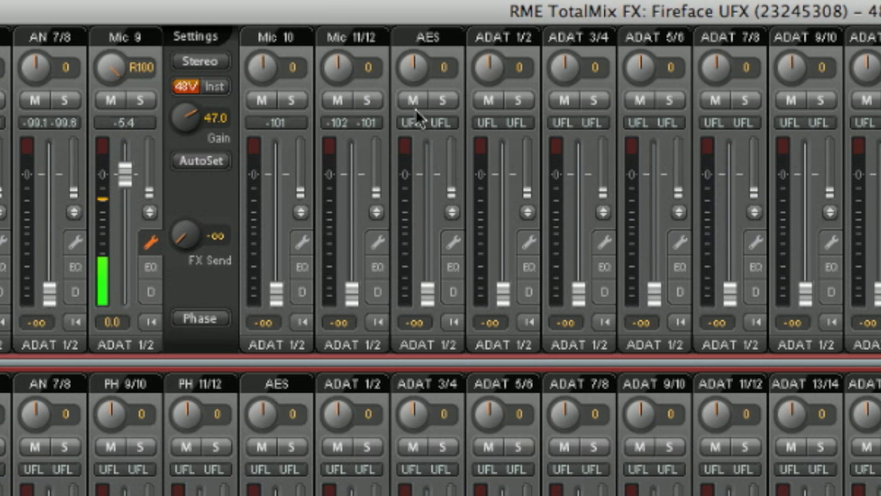
- Open the Mic 11/12 stereo pair's settings and adjust its Gain knob
{"action": "left_click", "coordinate": [379, 242]}
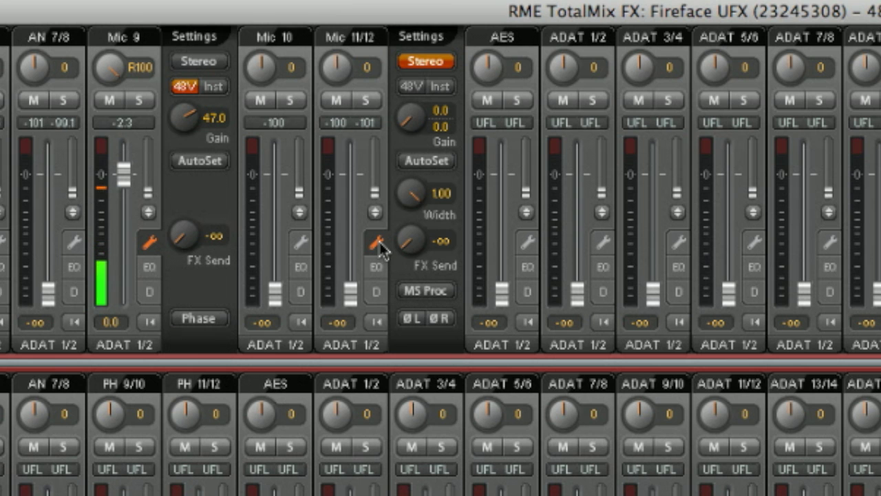
{"action": "left_click_drag", "start_coordinate": [408, 123], "coordinate": [411, 147]}
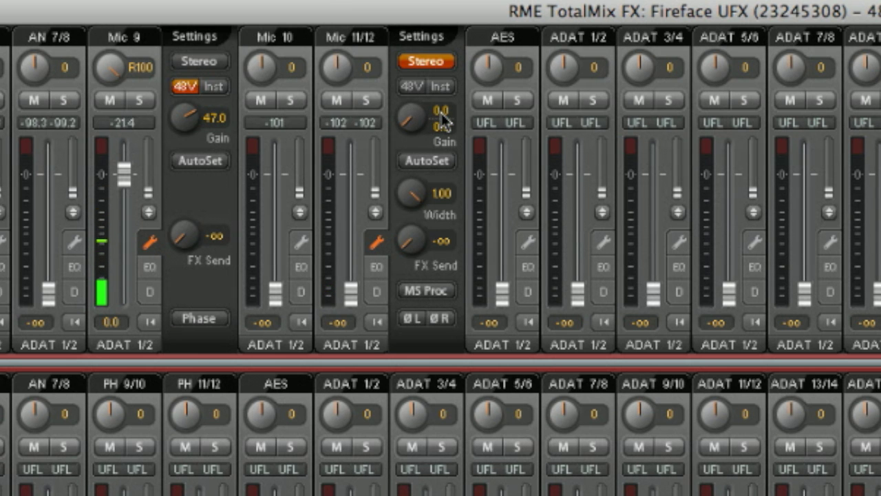
{"action": "mouse_move", "coordinate": [441, 112]}
{"action": "left_mouse_down"}
{"action": "mouse_move", "coordinate": [435, 76]}
{"action": "mouse_move", "coordinate": [446, 68]}
{"action": "mouse_move", "coordinate": [440, 122]}
{"action": "mouse_move", "coordinate": [448, 63]}
{"action": "mouse_move", "coordinate": [447, 127]}
{"action": "left_mouse_up"}
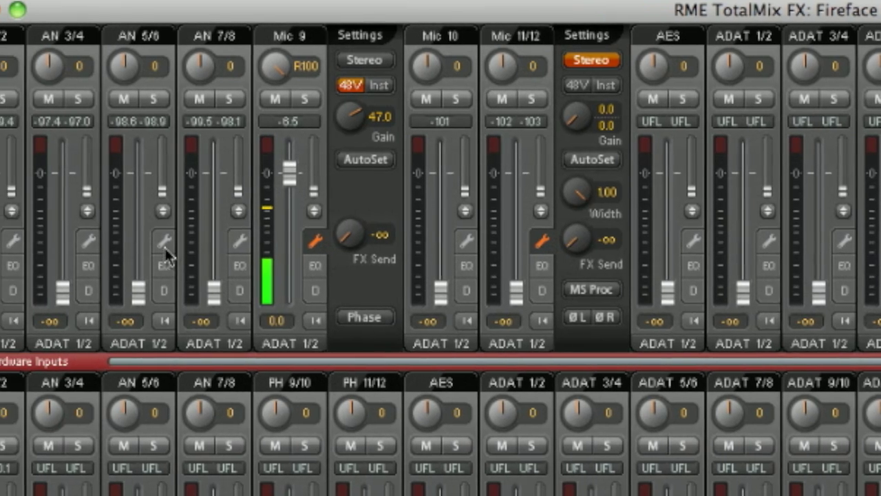
- Open the AN 5/6 input settings and review its Level choices, keeping +4dBu
{"action": "left_click", "coordinate": [131, 243]}
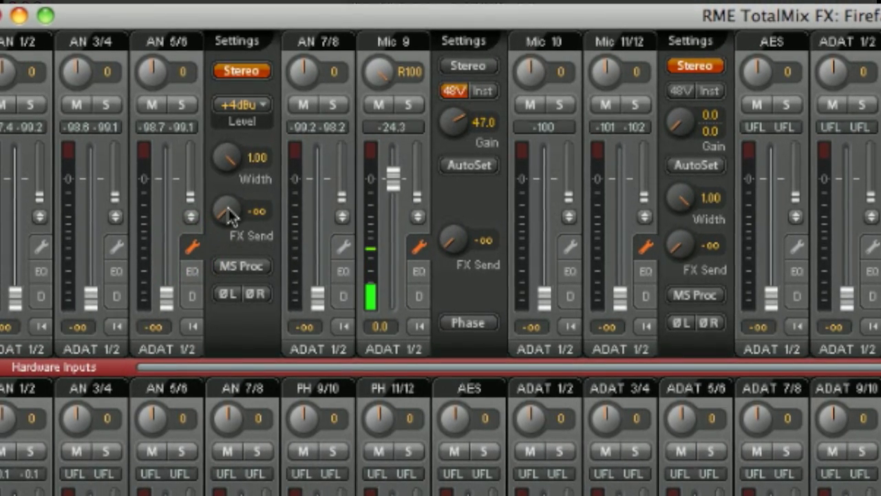
{"action": "left_click", "coordinate": [256, 119]}
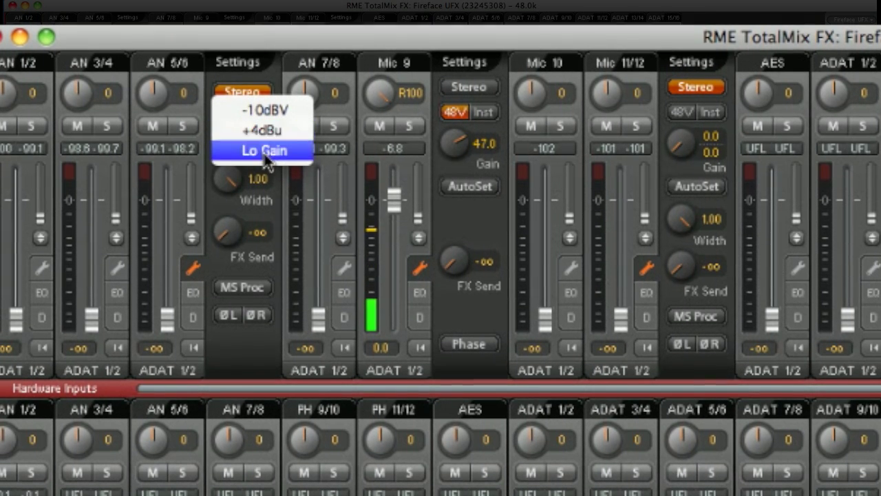
{"action": "left_click", "coordinate": [240, 365]}
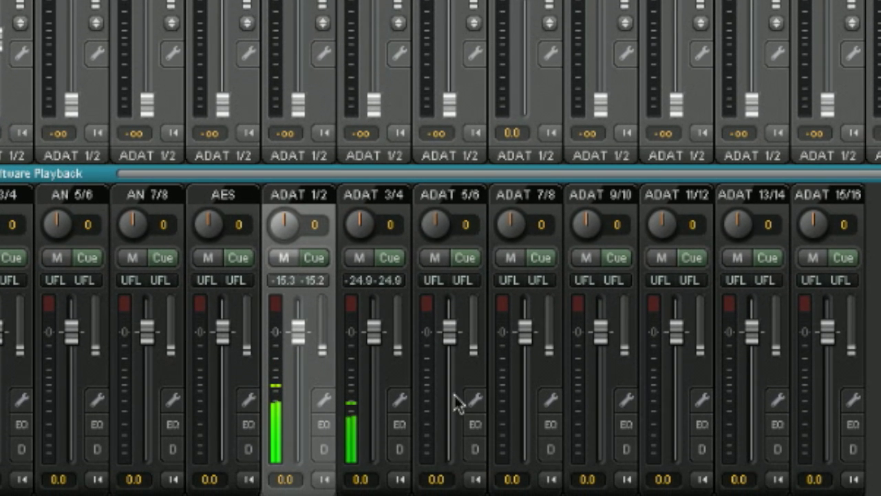
- Open the ADAT 3/4 output settings and switch Loopback on and back off
{"action": "left_click", "coordinate": [402, 401]}
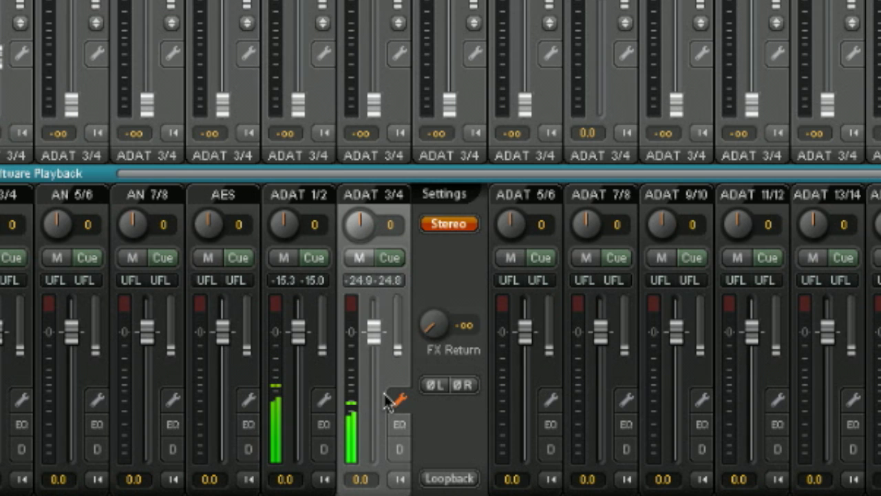
{"action": "left_click", "coordinate": [448, 485]}
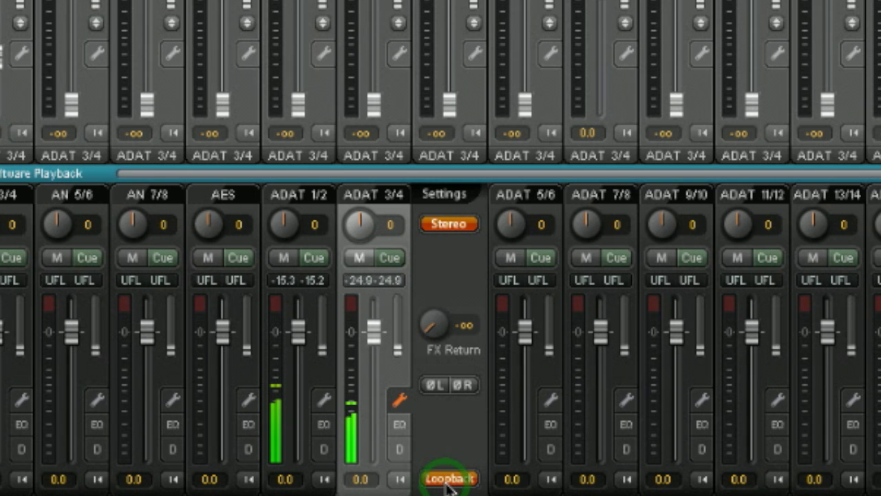
{"action": "left_click", "coordinate": [448, 484]}
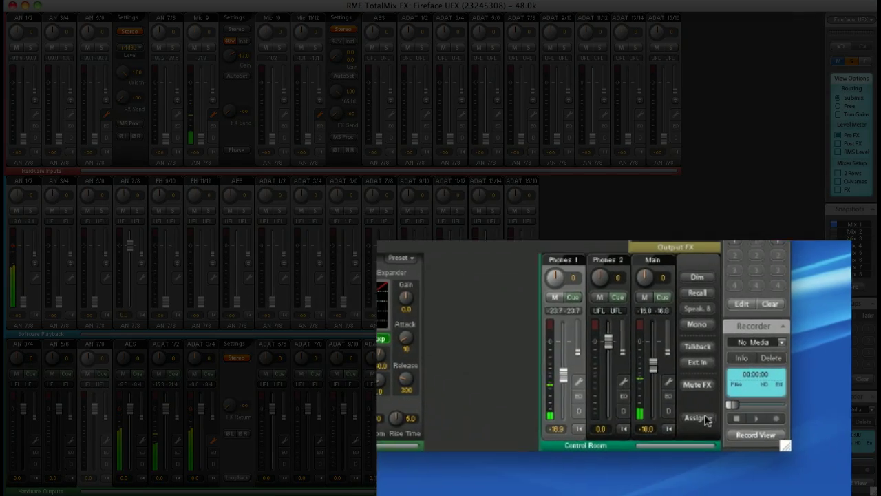
- Assign Phones 3 to the AN 5/6 output in the Control Room section
{"action": "left_click", "coordinate": [812, 469]}
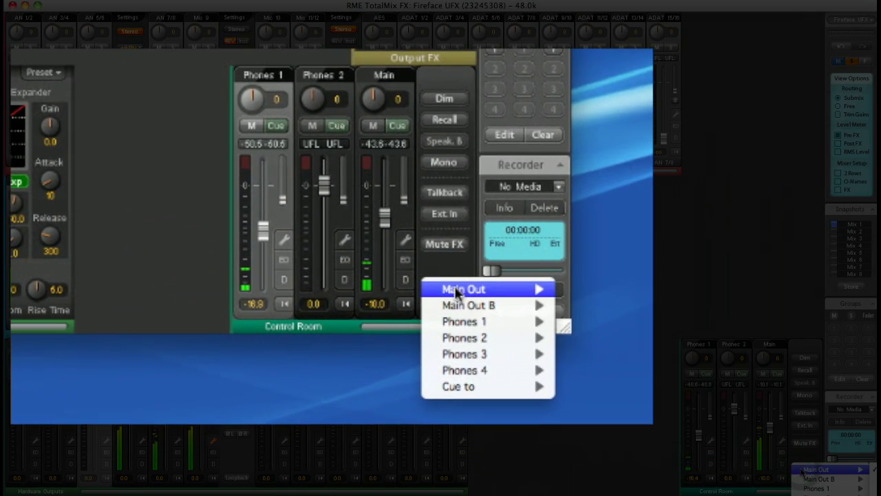
{"action": "mouse_move", "coordinate": [456, 292]}
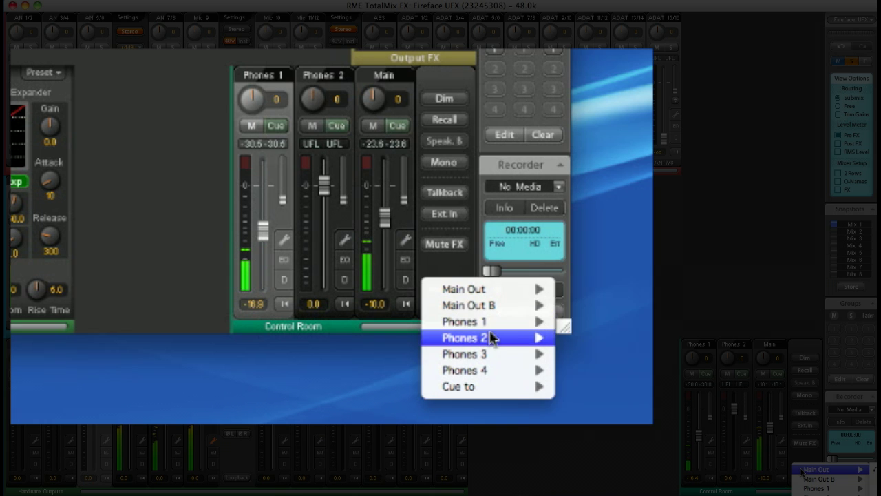
{"action": "mouse_move", "coordinate": [489, 333]}
{"action": "mouse_move", "coordinate": [491, 355]}
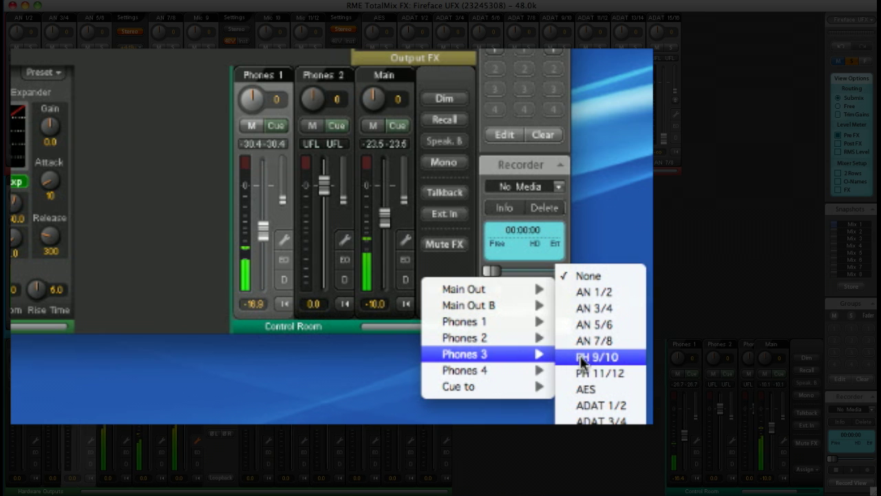
{"action": "left_click", "coordinate": [583, 328]}
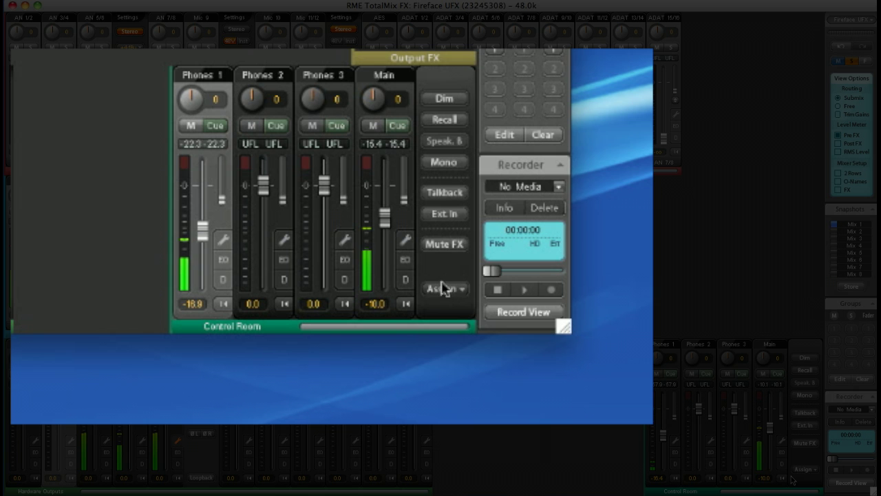
- Assign Main Out B to AN 7/8, then toggle Speaker B monitoring on and off to test
{"action": "left_click", "coordinate": [802, 469]}
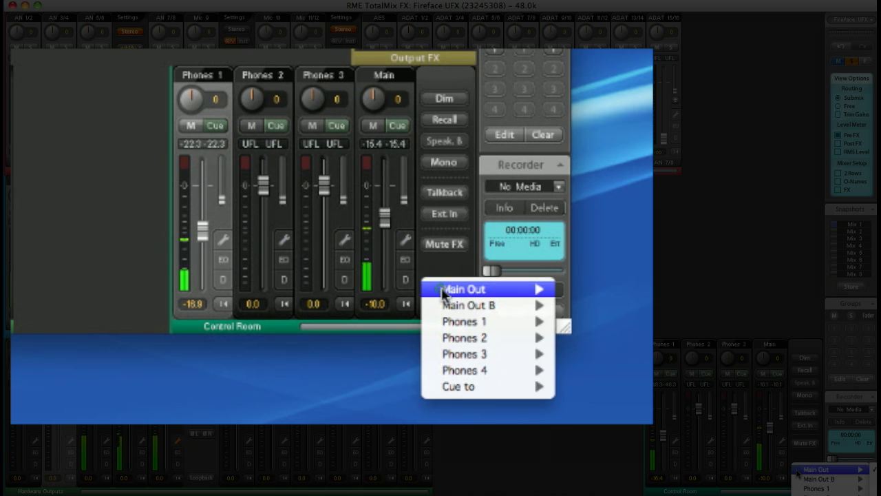
{"action": "mouse_move", "coordinate": [448, 306]}
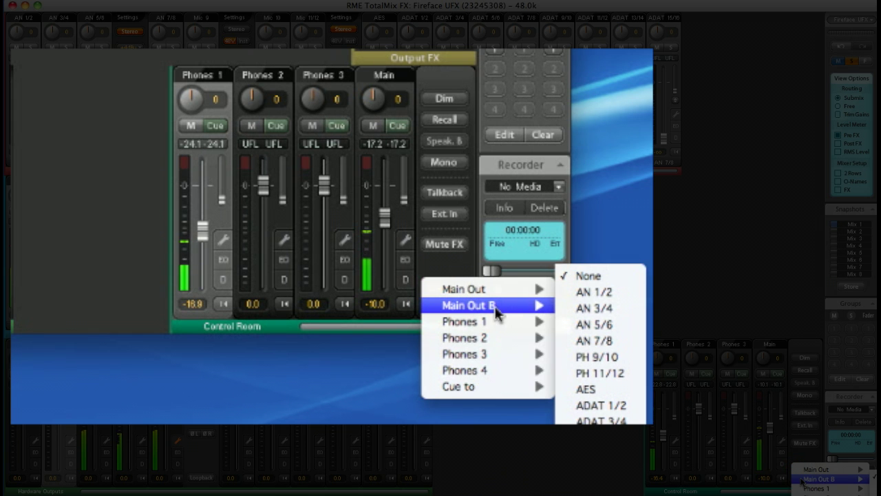
{"action": "left_click", "coordinate": [584, 341]}
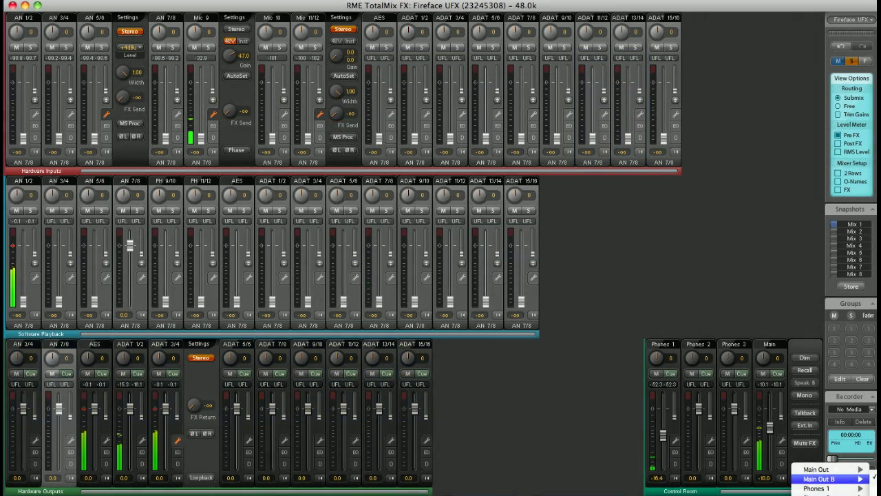
{"action": "left_click", "coordinate": [874, 476]}
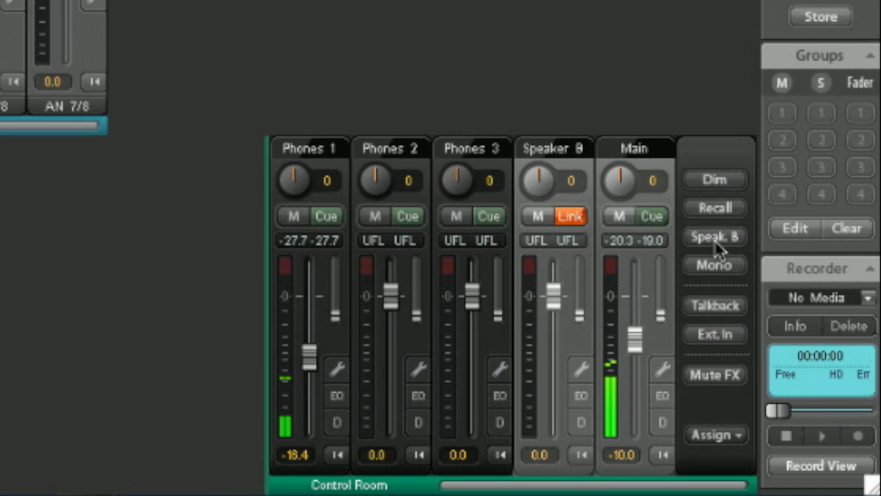
{"action": "left_click", "coordinate": [714, 238]}
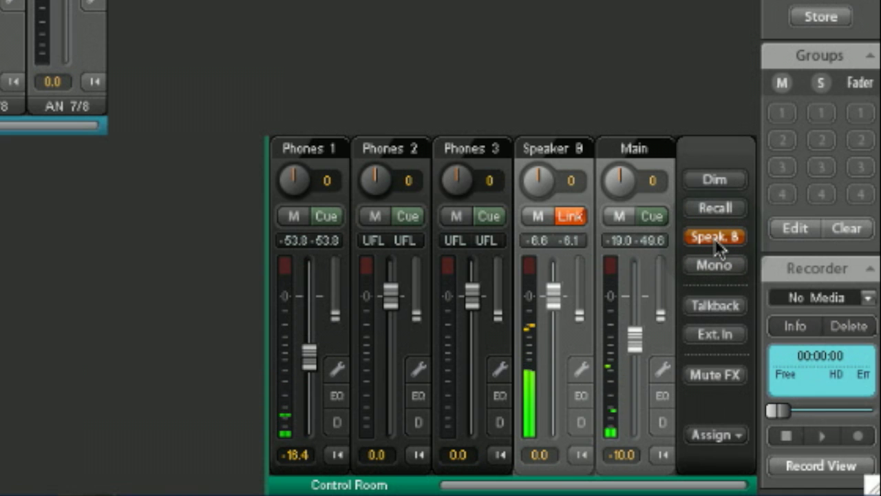
{"action": "left_click", "coordinate": [714, 237]}
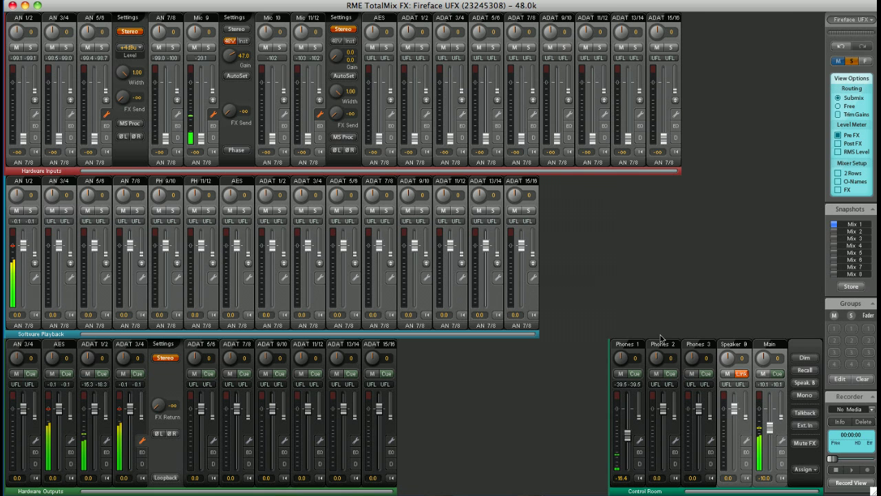
- Set Mic 10 as the talkback input in Settings, then bring up the Phones 1 submix
{"action": "left_click", "coordinate": [196, 0]}
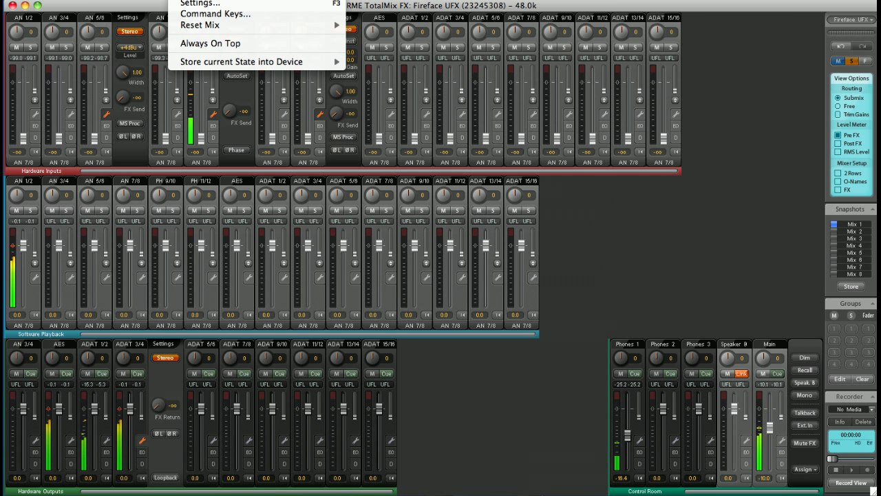
{"action": "left_click", "coordinate": [199, 3]}
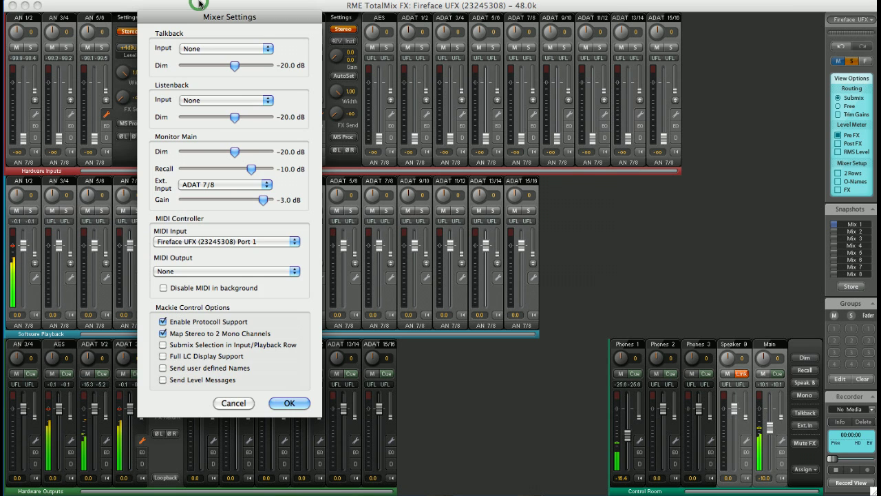
{"action": "left_click", "coordinate": [200, 51]}
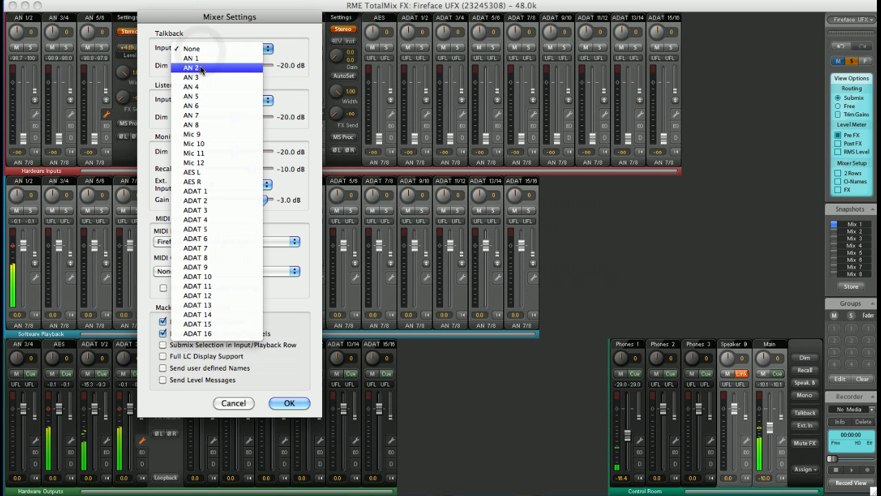
{"action": "left_click", "coordinate": [203, 144]}
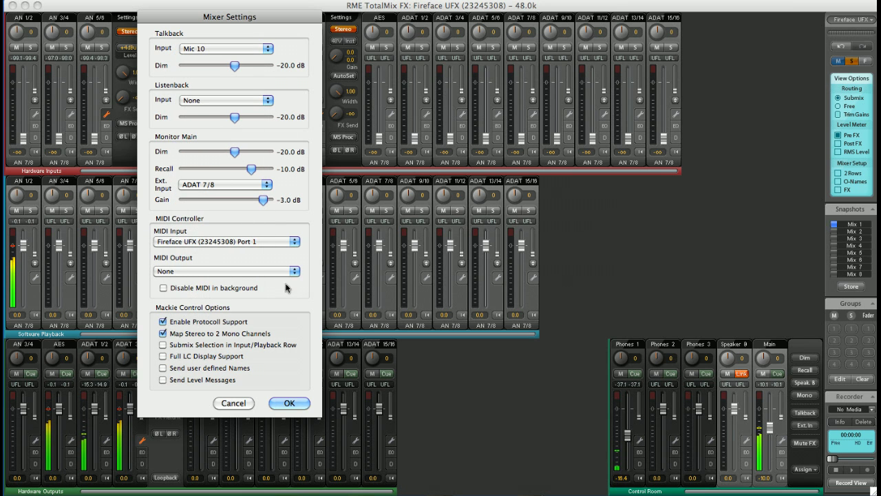
{"action": "left_click", "coordinate": [289, 402]}
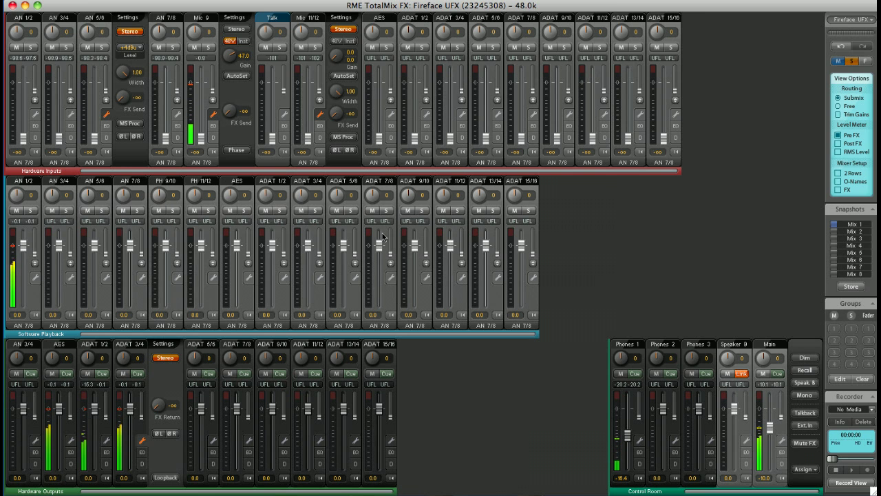
{"action": "left_click", "coordinate": [632, 427]}
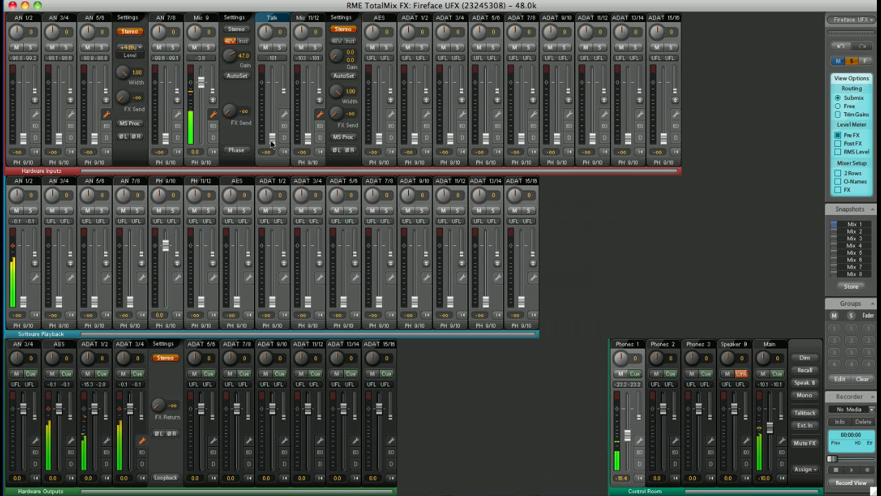
- Raise the Talk mic fader in the Phones 1 submix to about -6.7 dB
{"action": "left_click_drag", "start_coordinate": [272, 145], "coordinate": [272, 105]}
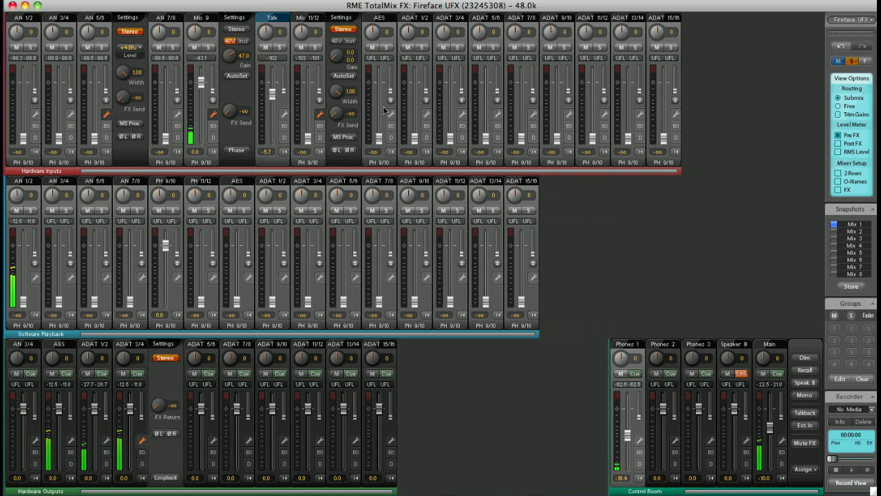
{"action": "left_click", "coordinate": [185, 0]}
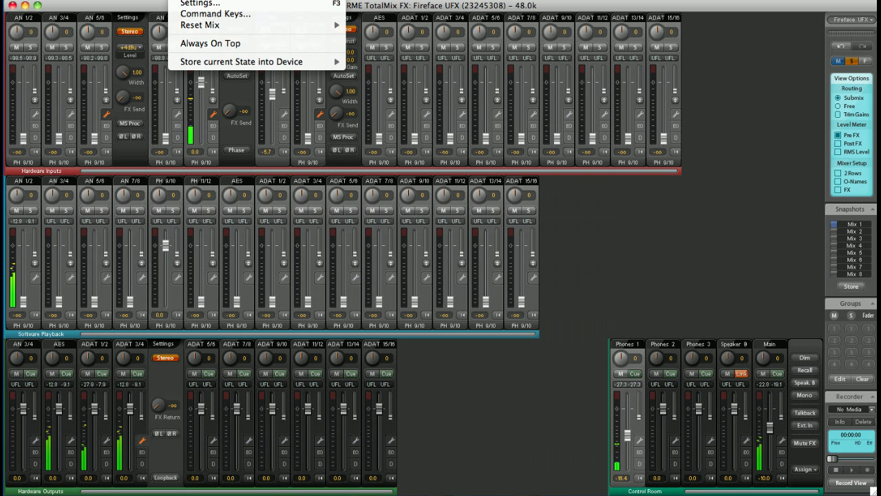
- Change the Monitor Main external input from ADAT 7/8 to AES in Settings
{"action": "left_click", "coordinate": [193, 4]}
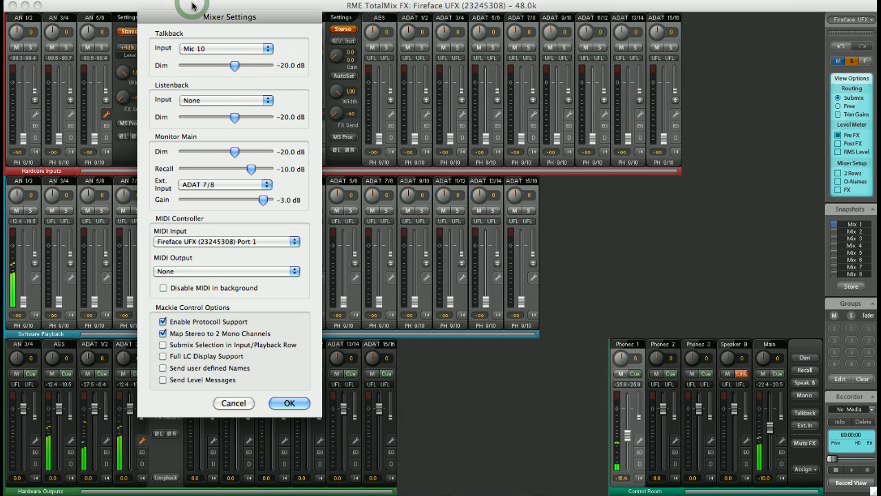
{"action": "left_click", "coordinate": [197, 188]}
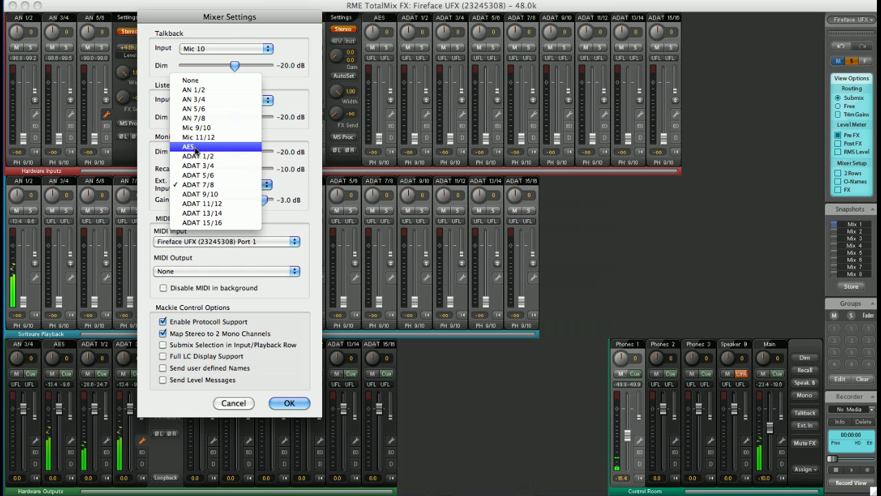
{"action": "left_click", "coordinate": [195, 146]}
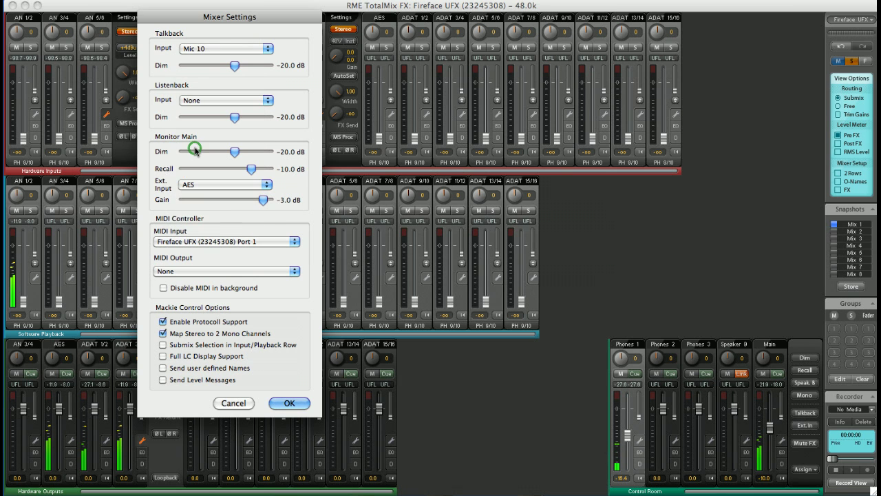
{"action": "left_click", "coordinate": [286, 401]}
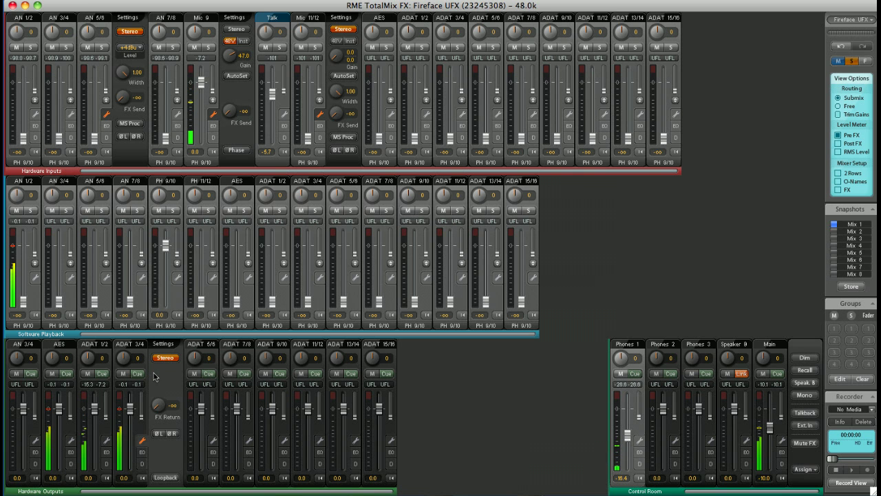
- Turn on Cue for the ADAT 1/2 hardware output to display its submix
{"action": "left_click", "coordinate": [102, 373]}
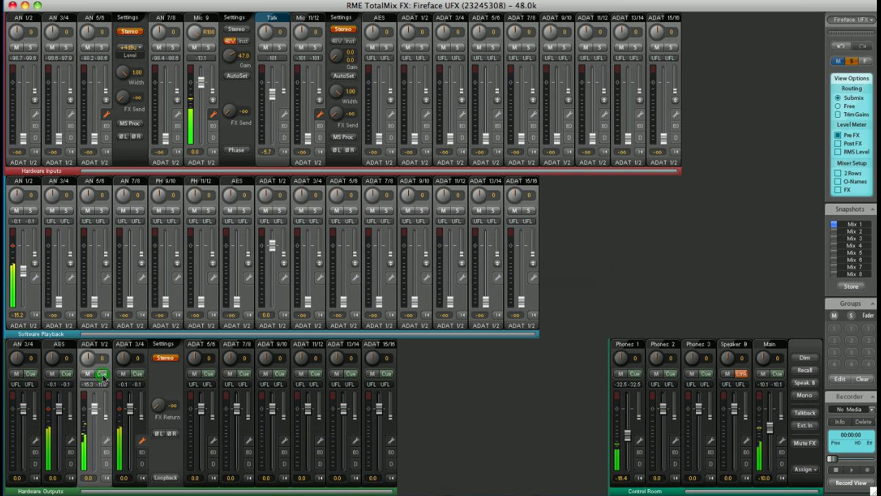